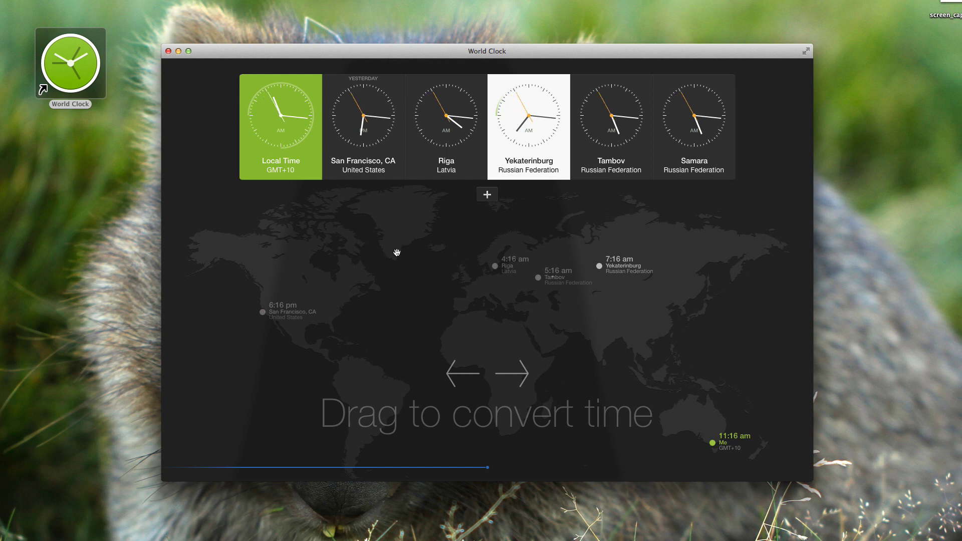
Step: Drag the map's day/night shadow left to preview all cities about 1 hour 40 minutes ahead
mouse_move(601, 331)
left_mouse_down()
mouse_move(337, 323)
mouse_move(437, 329)
mouse_move(414, 338)
mouse_move(391, 333)
mouse_move(453, 346)
mouse_move(542, 340)
mouse_move(397, 337)
mouse_move(498, 337)
left_mouse_up()
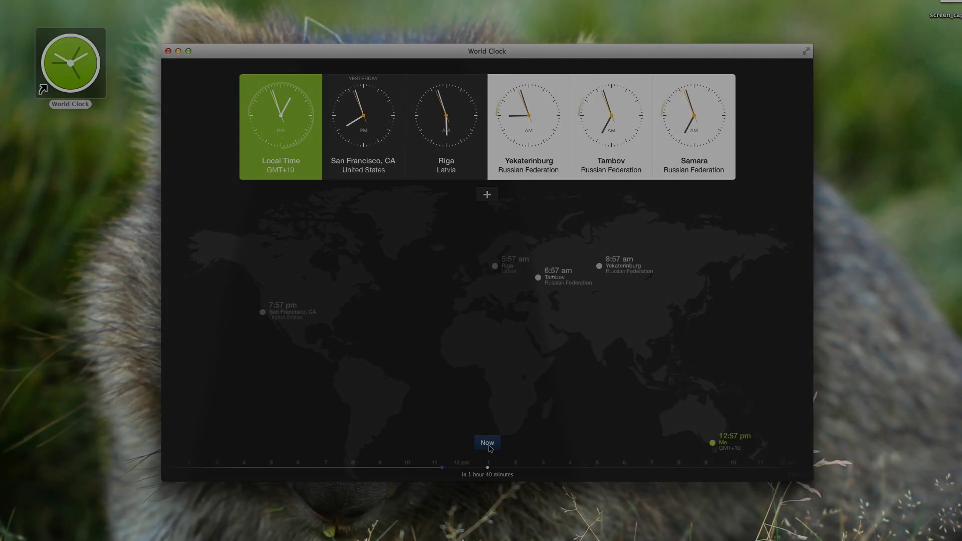
Step: Reset all clocks to Now, then drag the shadow to preview times about 22 hours ahead
left_click(488, 442)
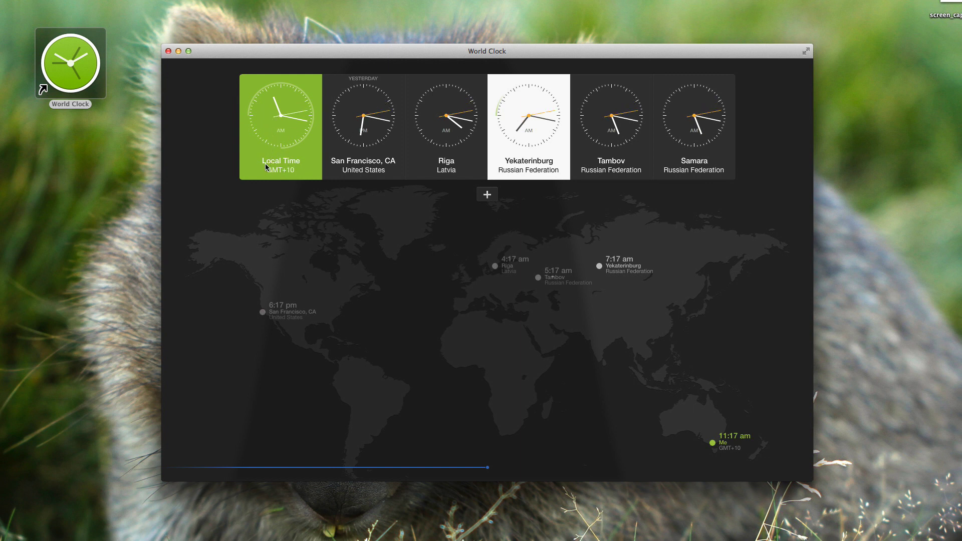
mouse_move(512, 363)
left_mouse_down()
mouse_move(301, 362)
mouse_move(428, 369)
mouse_move(340, 369)
left_mouse_up()
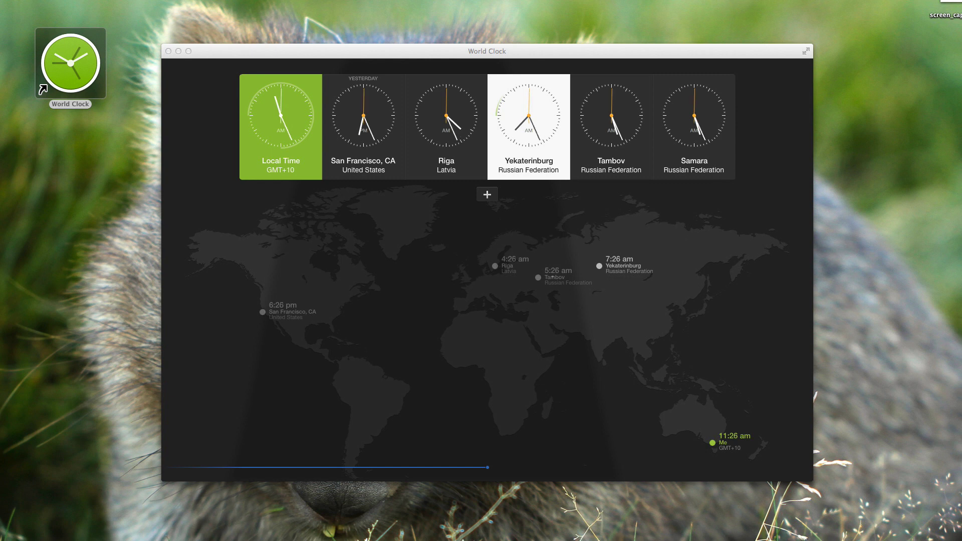
left_click(228, 75)
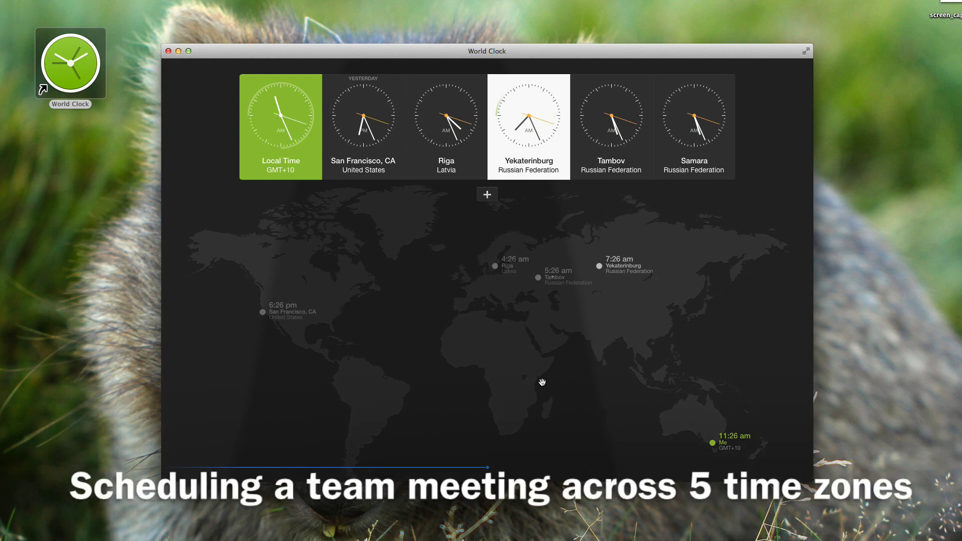
left_click_drag(538, 362, 413, 371)
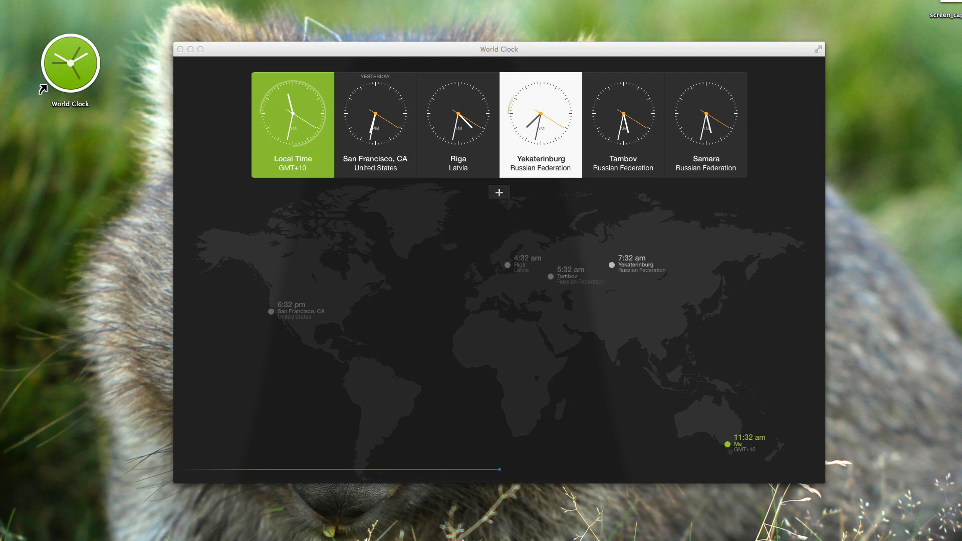
Step: Add a new clock for Dubai, United Arab Emirates, correcting the mistyped city name
left_click(496, 203)
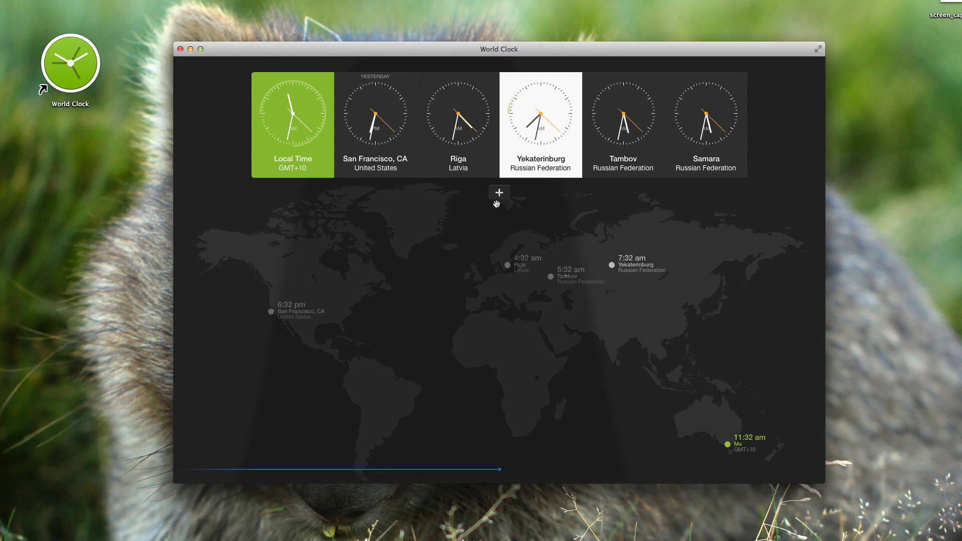
left_click(499, 195)
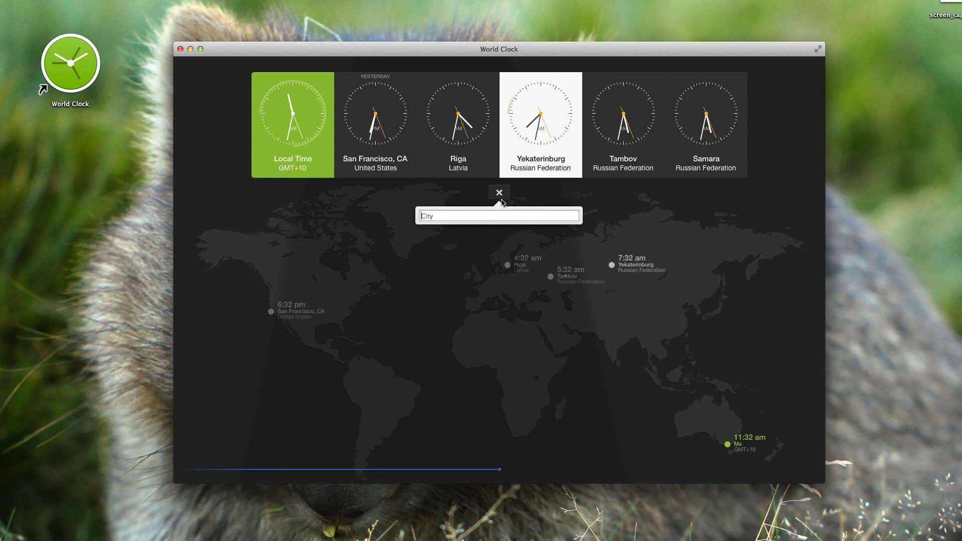
type("dubi")
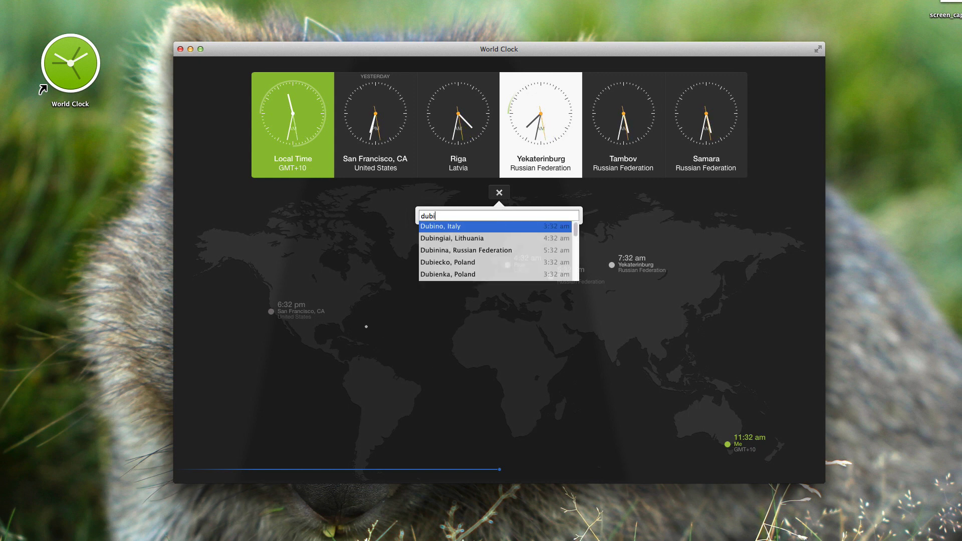
key("BackSpace")
type("a")
key("Return")
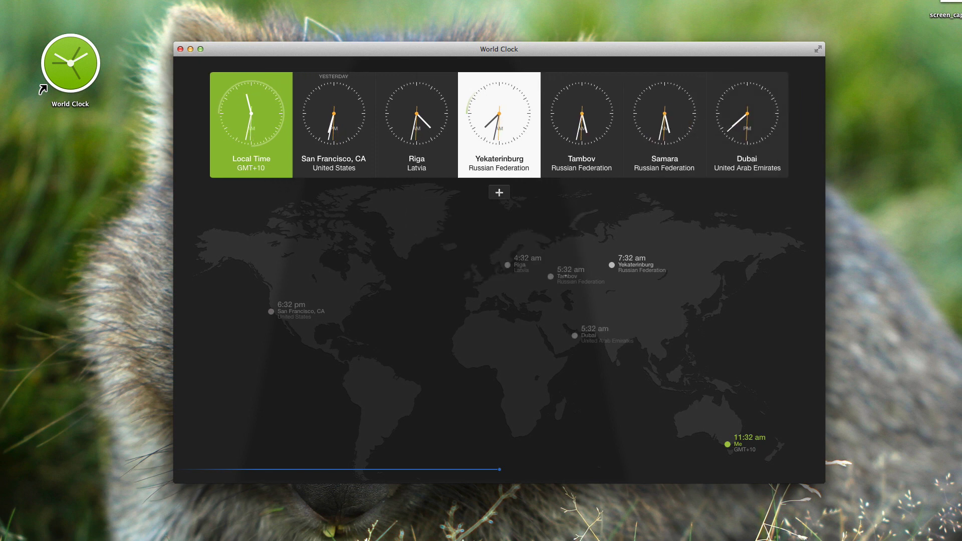
Step: Drag the shadow until Riga, the Russian cities and Dubai show green, Dubai at 10:09 am
left_click_drag(730, 353, 386, 398)
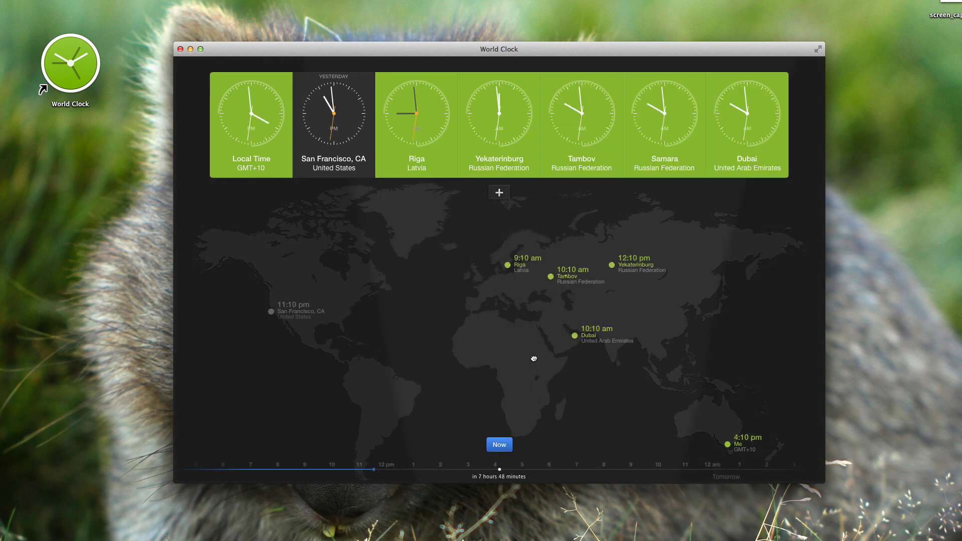
left_click_drag(667, 363, 718, 167)
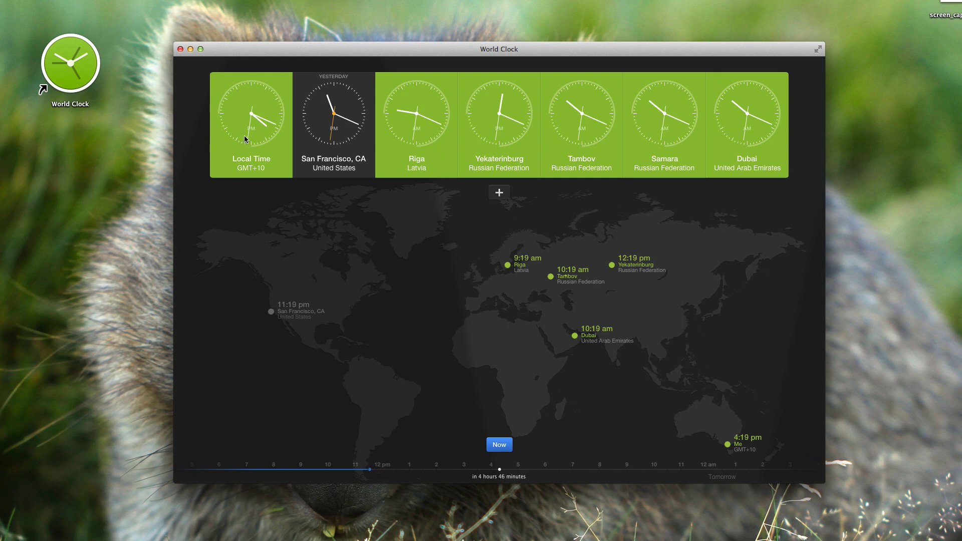
mouse_move(647, 380)
left_mouse_down()
mouse_move(616, 380)
mouse_move(535, 447)
left_mouse_up()
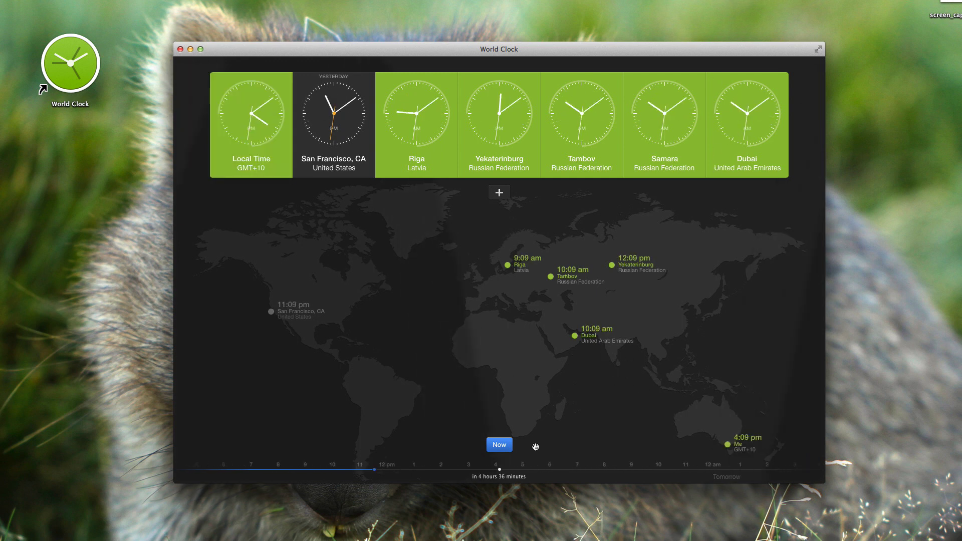